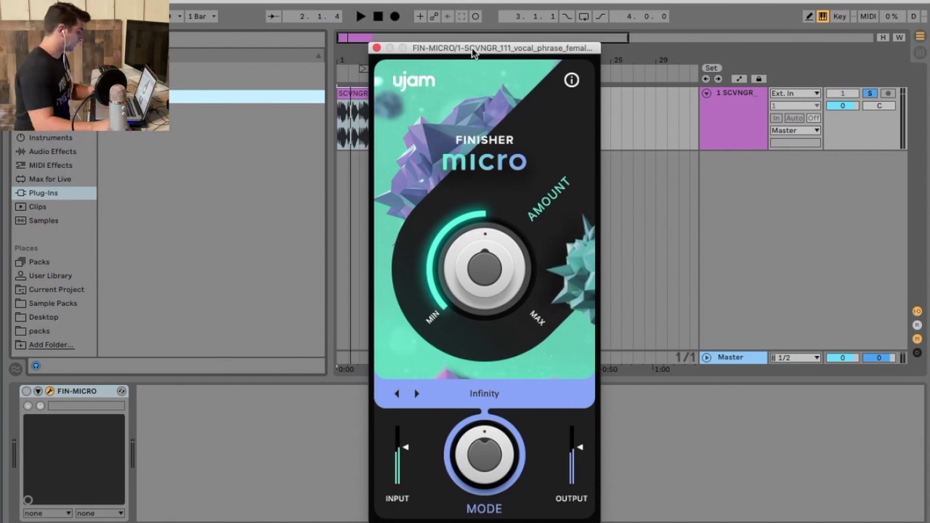
Loop the vocal clip from bar 1 to bar 5 and play the dry vocal briefly with FIN-MICRO switched off
{"action": "left_click_drag", "start_coordinate": [472, 53], "coordinate": [502, 187]}
{"action": "mouse_move", "coordinate": [367, 58]}
{"action": "left_mouse_down"}
{"action": "mouse_move", "coordinate": [410, 60]}
{"action": "mouse_move", "coordinate": [412, 69]}
{"action": "mouse_move", "coordinate": [353, 69]}
{"action": "left_mouse_up"}
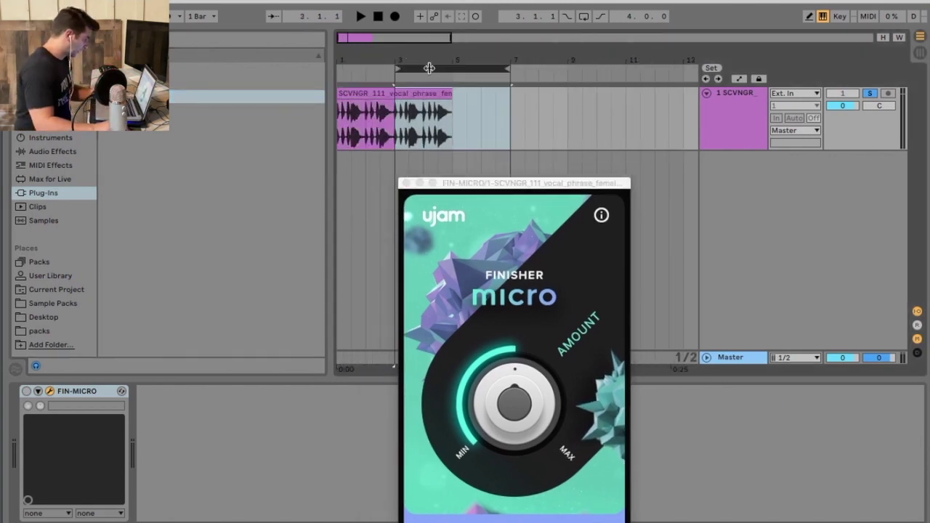
{"action": "left_click", "coordinate": [582, 17]}
{"action": "key", "text": "space"}
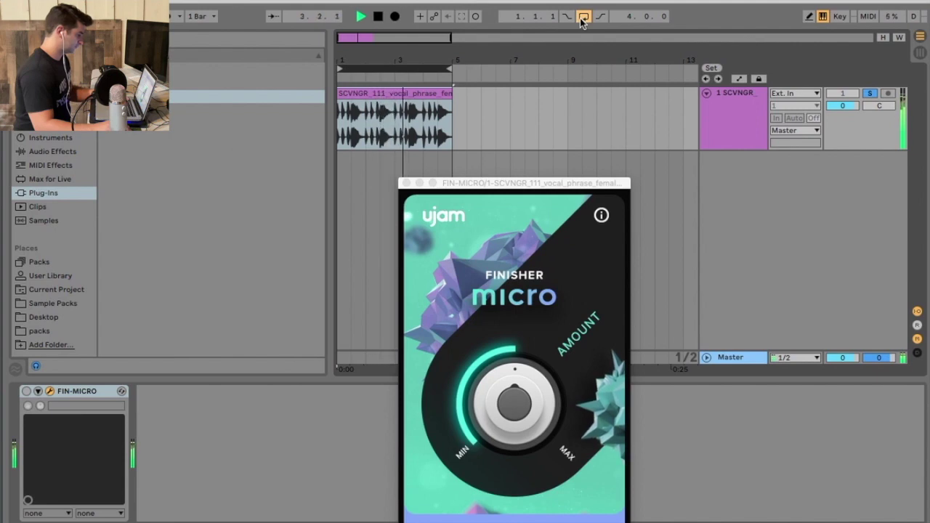
{"action": "left_click", "coordinate": [582, 17]}
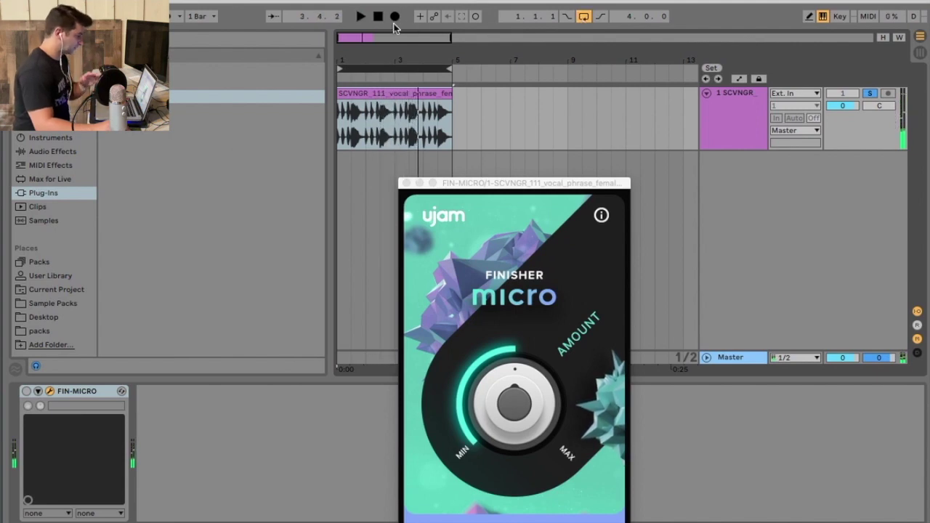
{"action": "left_click", "coordinate": [377, 16]}
Reposition the Finisher Micro window so all its controls fit on screen and browse its list of modes
{"action": "left_click_drag", "start_coordinate": [501, 181], "coordinate": [386, 11]}
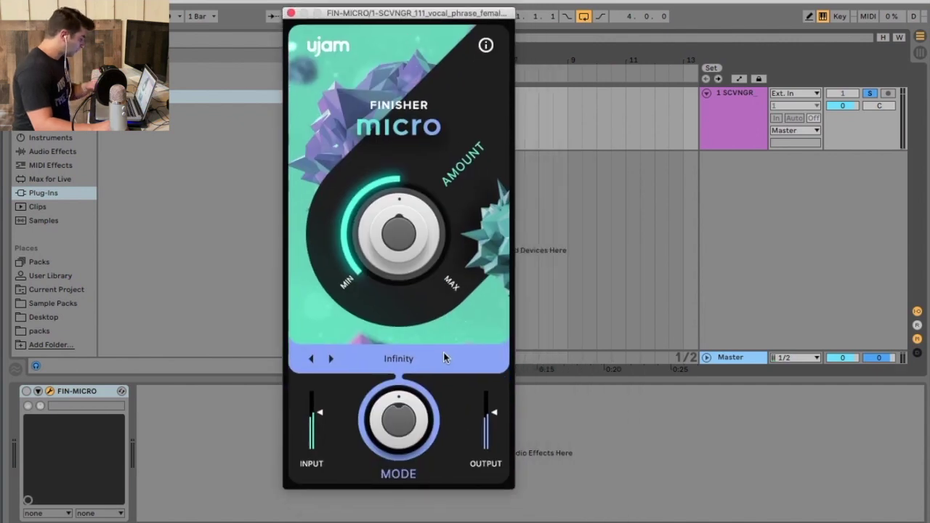
{"action": "left_click", "coordinate": [393, 363]}
{"action": "scroll", "coordinate": [394, 367], "scroll_direction": "down", "scroll_amount": 5}
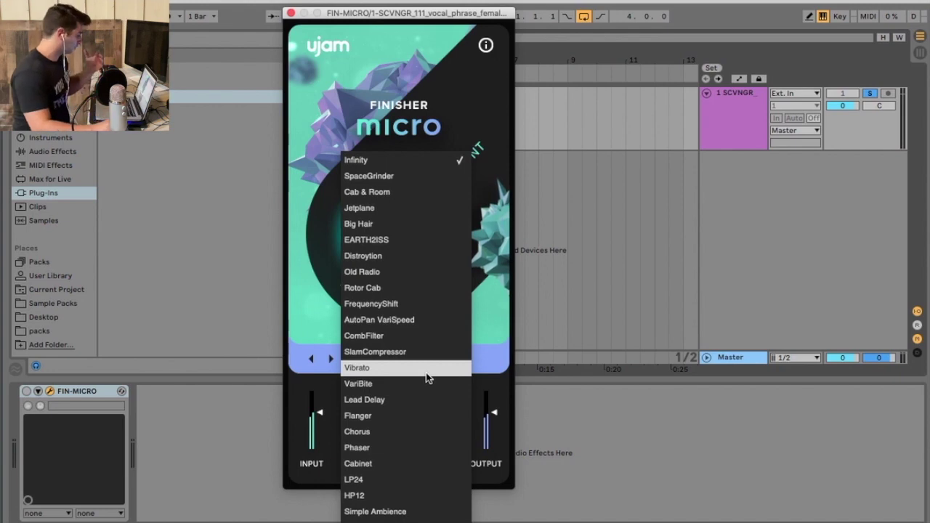
{"action": "left_click", "coordinate": [431, 123]}
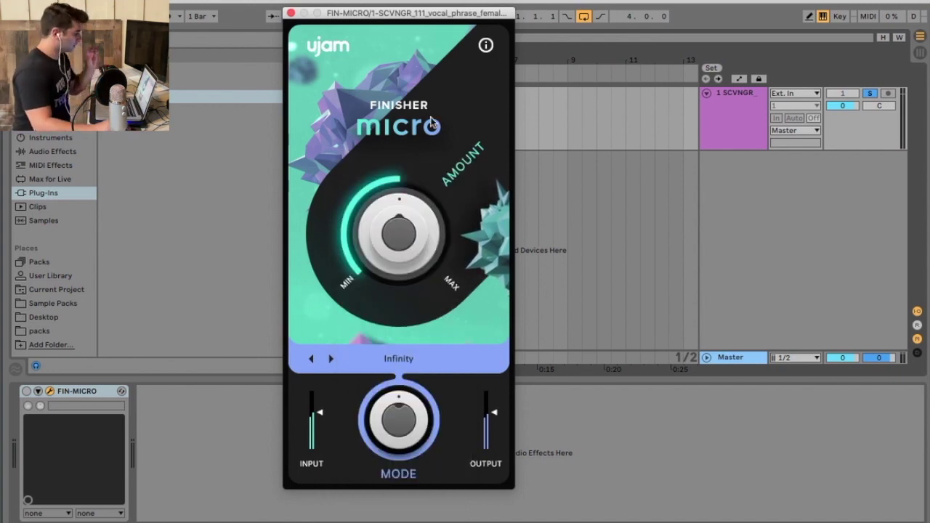
{"action": "left_click", "coordinate": [416, 355]}
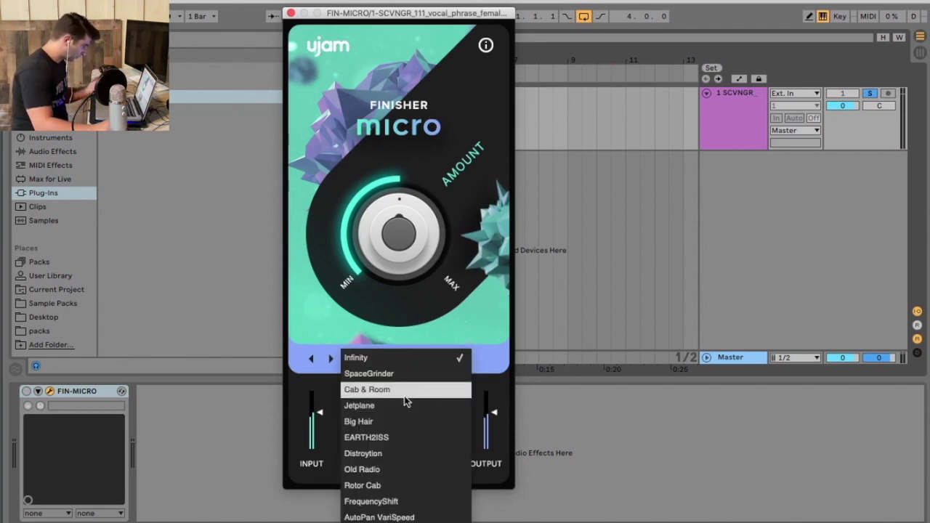
{"action": "left_click", "coordinate": [458, 331]}
Switch to Google Chrome and read the Mode Reference table in the FIN-MICRO user guide
{"action": "left_click", "coordinate": [232, 516]}
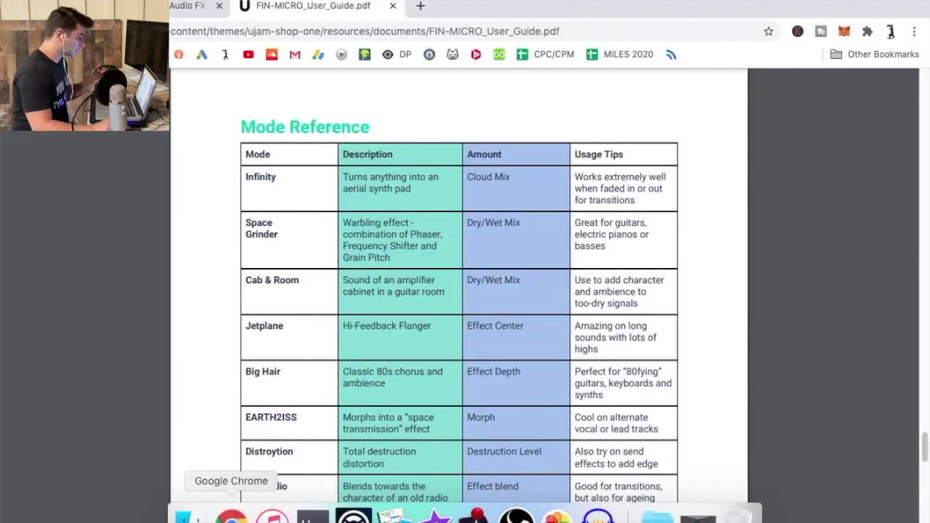
{"action": "scroll", "coordinate": [203, 230], "scroll_direction": "down", "scroll_amount": 1}
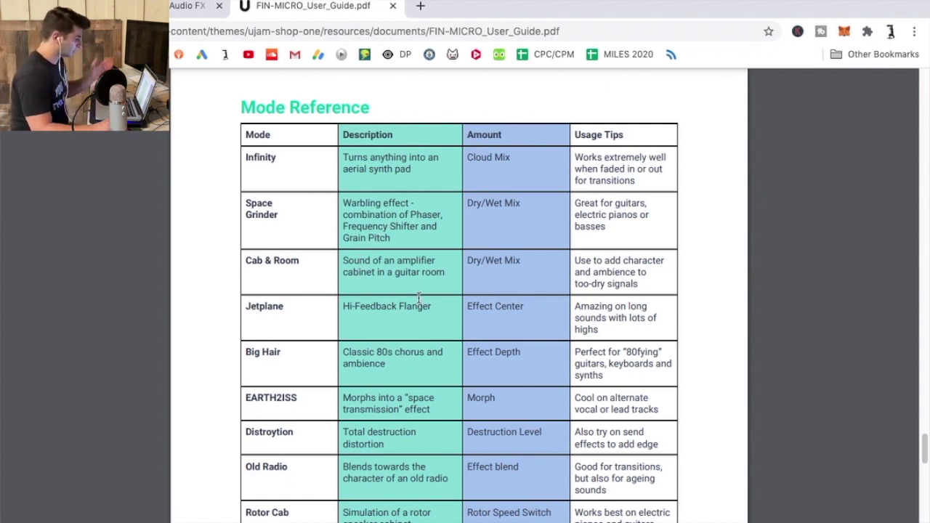
{"action": "scroll", "coordinate": [419, 319], "scroll_direction": "down", "scroll_amount": 3}
{"action": "scroll", "coordinate": [420, 268], "scroll_direction": "up", "scroll_amount": 3}
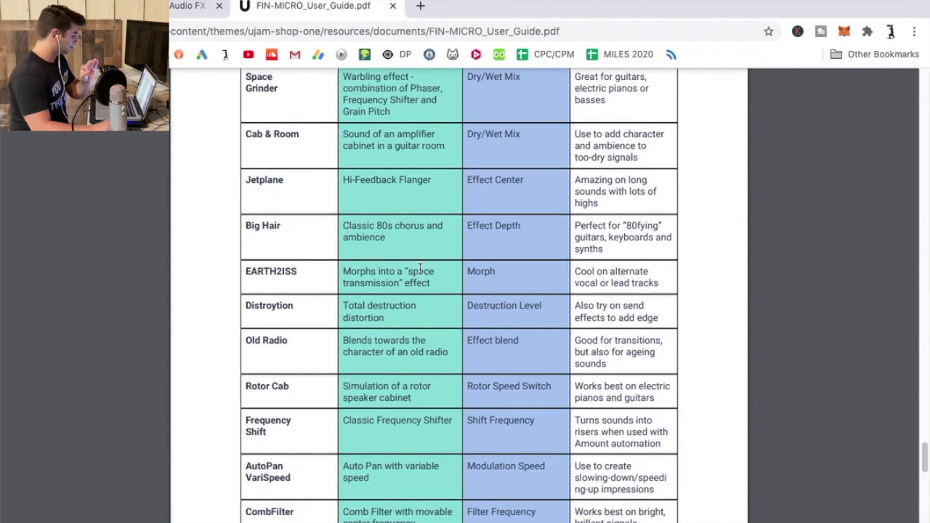
{"action": "scroll", "coordinate": [447, 139], "scroll_direction": "up", "scroll_amount": 1}
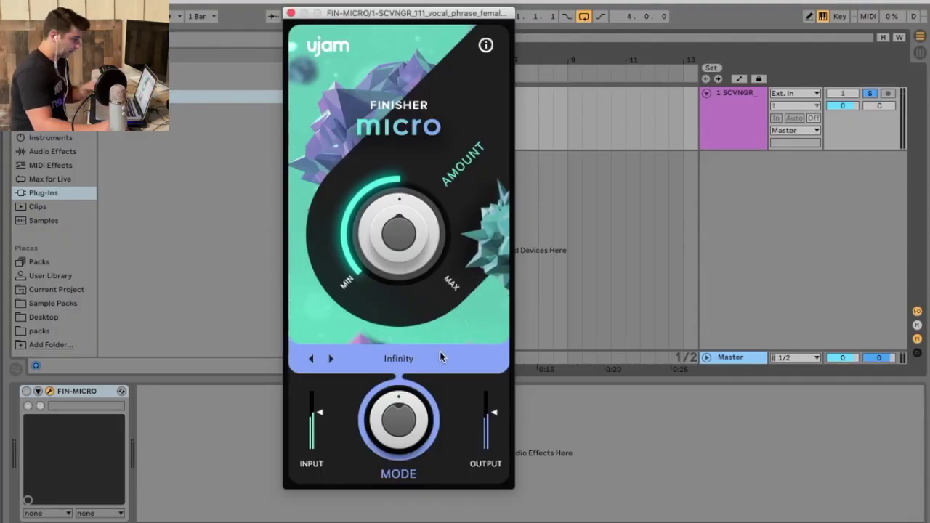
Select the Jetplane mode in Finisher Micro and turn on the FIN-MICRO device on the vocal track
{"action": "left_click", "coordinate": [435, 353]}
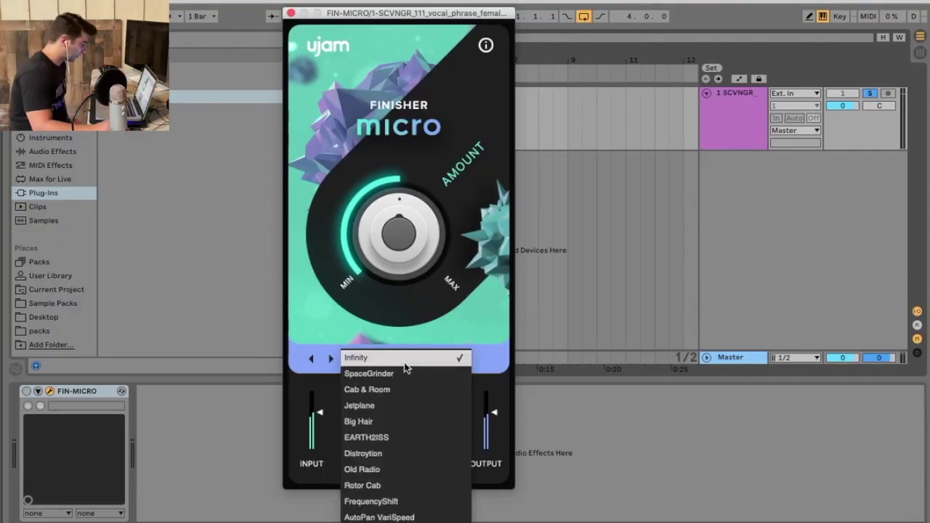
{"action": "left_click", "coordinate": [405, 406]}
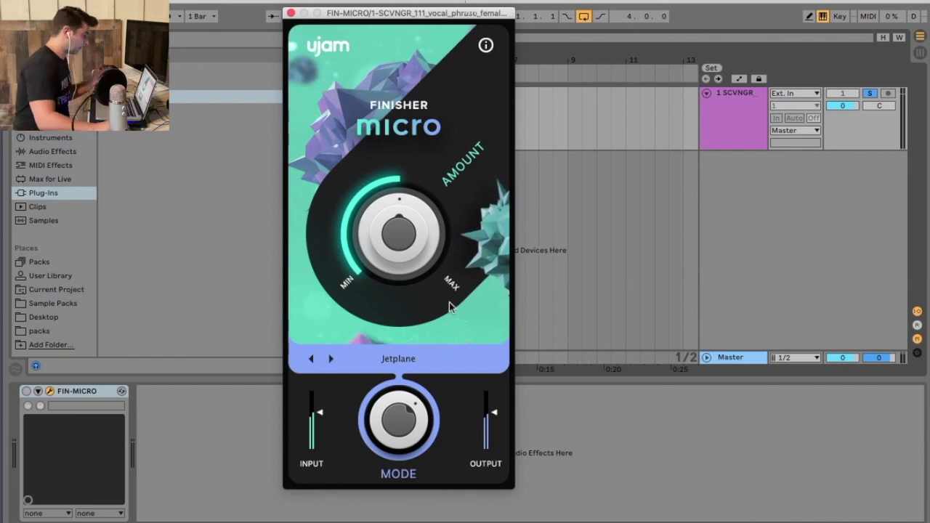
{"action": "left_click", "coordinate": [27, 391]}
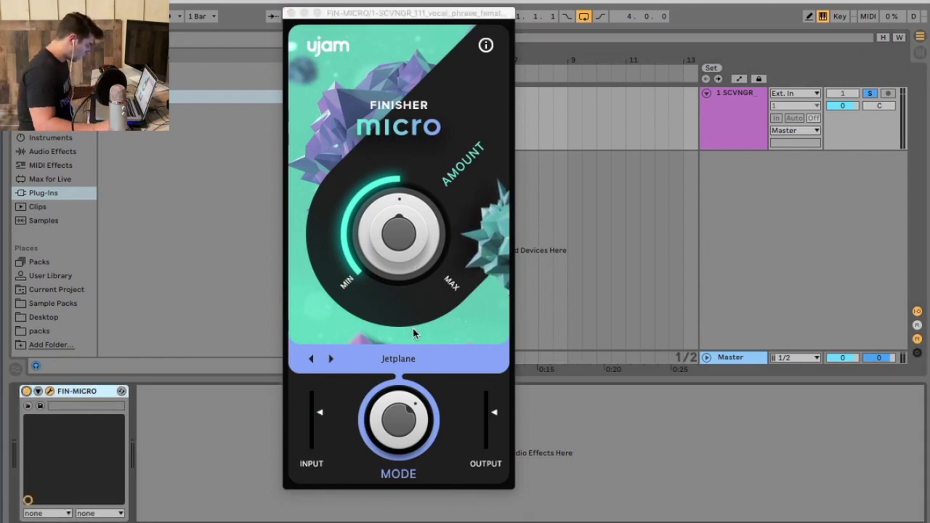
Set the mode to Infinity and audition the looped vocal while adjusting the Amount and lowering the output level
{"action": "key", "text": "Tab"}
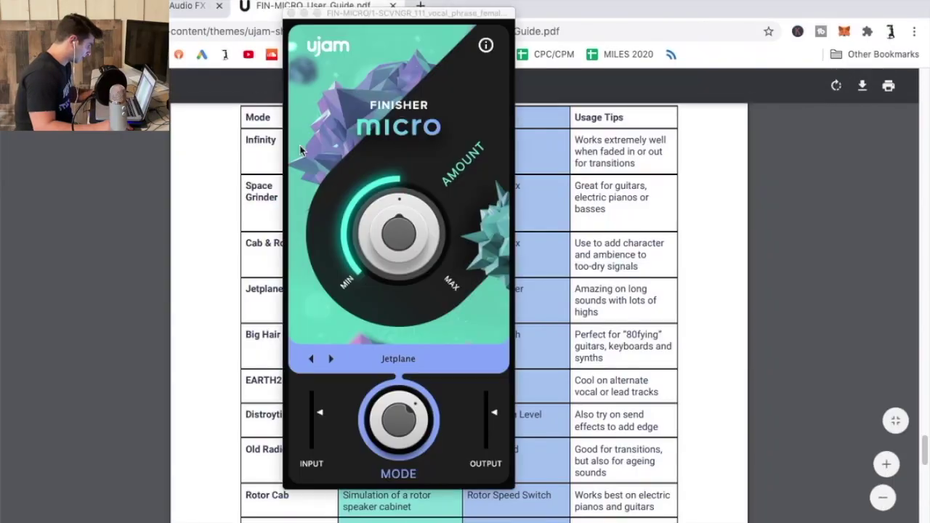
{"action": "left_click", "coordinate": [404, 358]}
{"action": "left_click", "coordinate": [358, 310]}
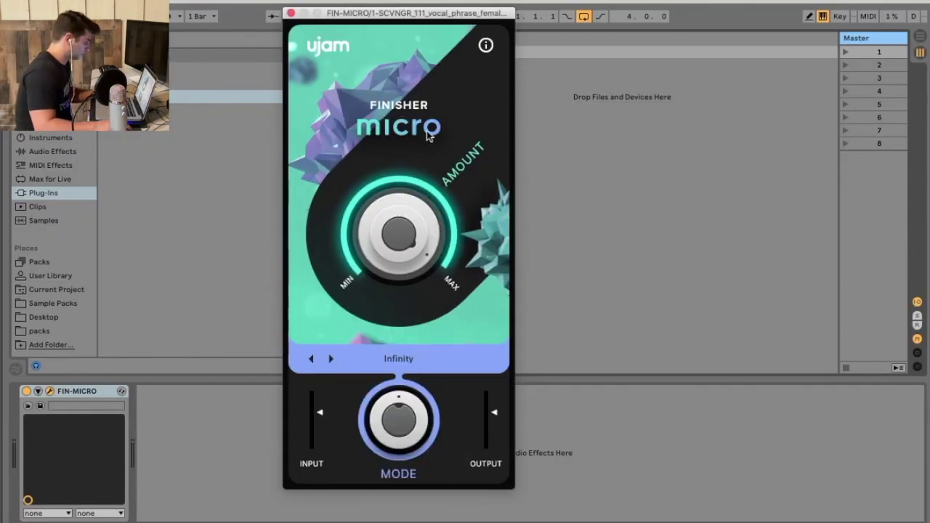
{"action": "key", "text": "Tab"}
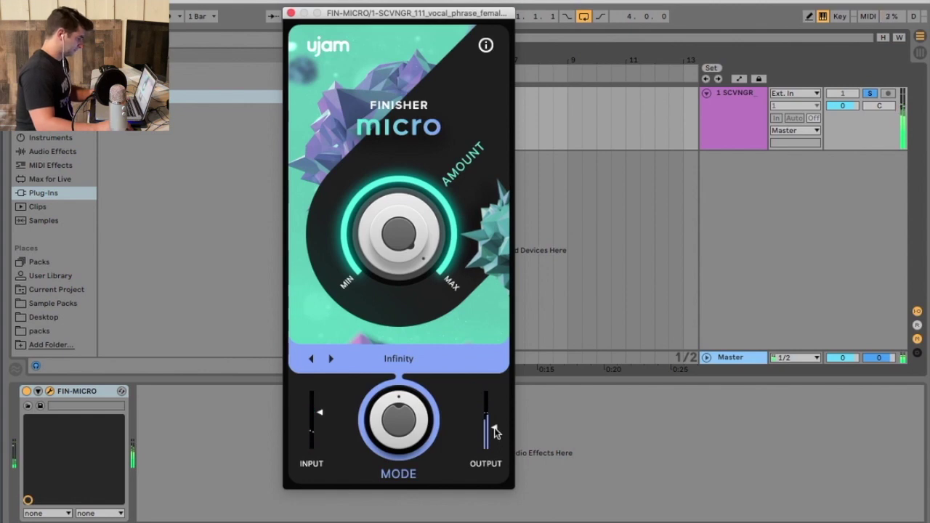
{"action": "left_click_drag", "start_coordinate": [421, 253], "coordinate": [427, 289]}
Switch the mode to SpaceGrinder and audition it with the Amount near maximum and the output slightly raised
{"action": "left_click", "coordinate": [399, 359]}
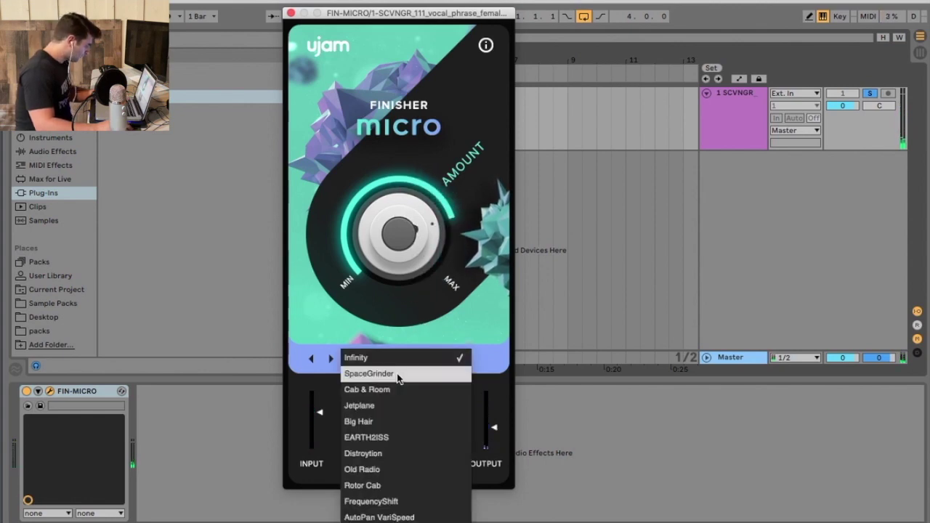
{"action": "left_click", "coordinate": [398, 375]}
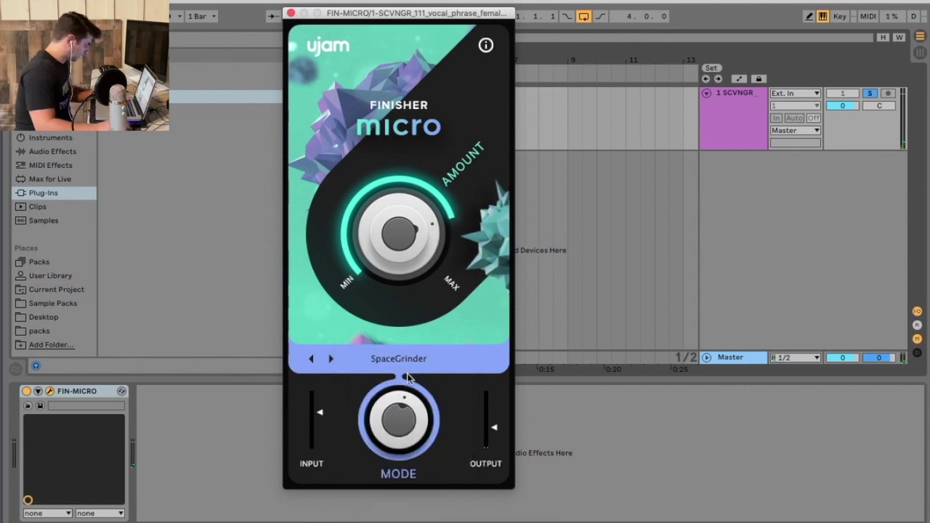
{"action": "mouse_move", "coordinate": [408, 414]}
{"action": "left_mouse_down"}
{"action": "mouse_move", "coordinate": [410, 400]}
{"action": "mouse_move", "coordinate": [412, 419]}
{"action": "left_mouse_up"}
{"action": "left_click_drag", "start_coordinate": [418, 279], "coordinate": [421, 198]}
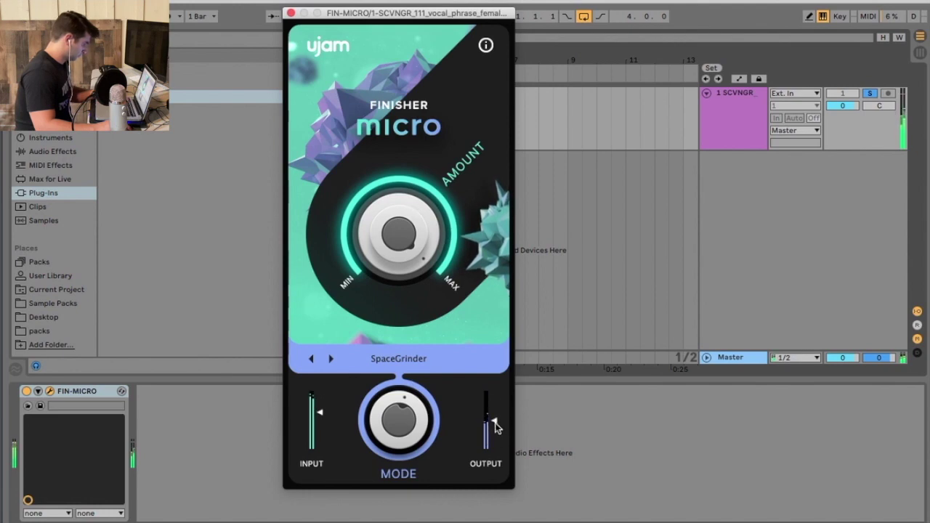
{"action": "left_click_drag", "start_coordinate": [401, 224], "coordinate": [367, 374]}
Consult the mode table in the user guide, then set Finisher Micro to Big Hair and audition it
{"action": "key", "text": "super+Tab"}
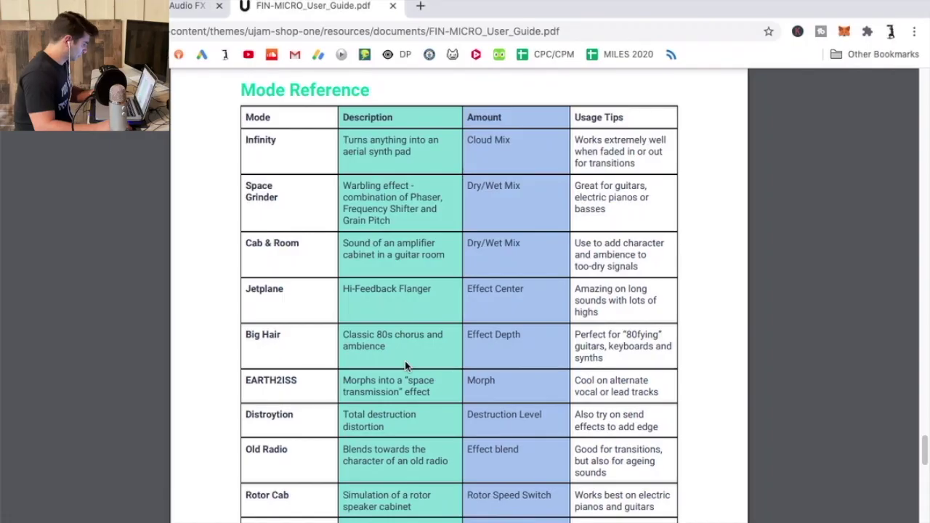
{"action": "scroll", "coordinate": [413, 263], "scroll_direction": "down", "scroll_amount": 2}
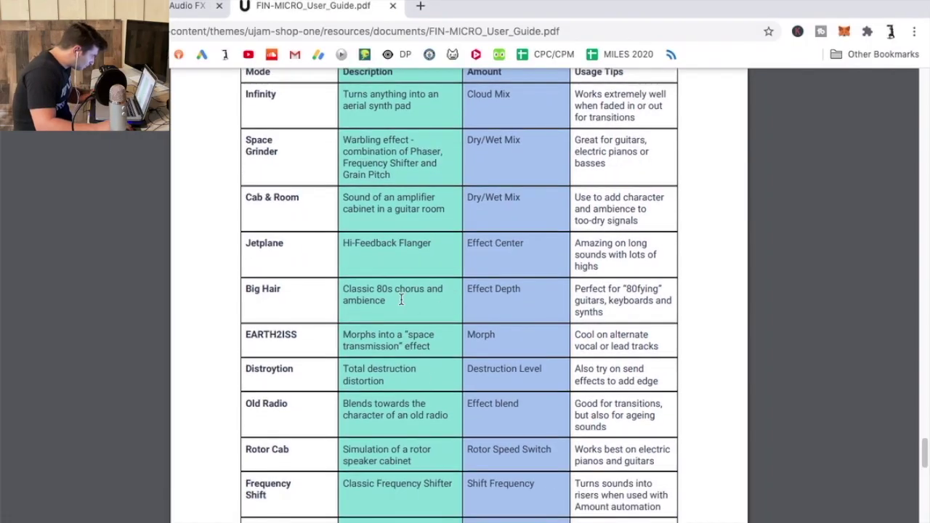
{"action": "key", "text": "super+Tab"}
{"action": "left_click", "coordinate": [413, 359]}
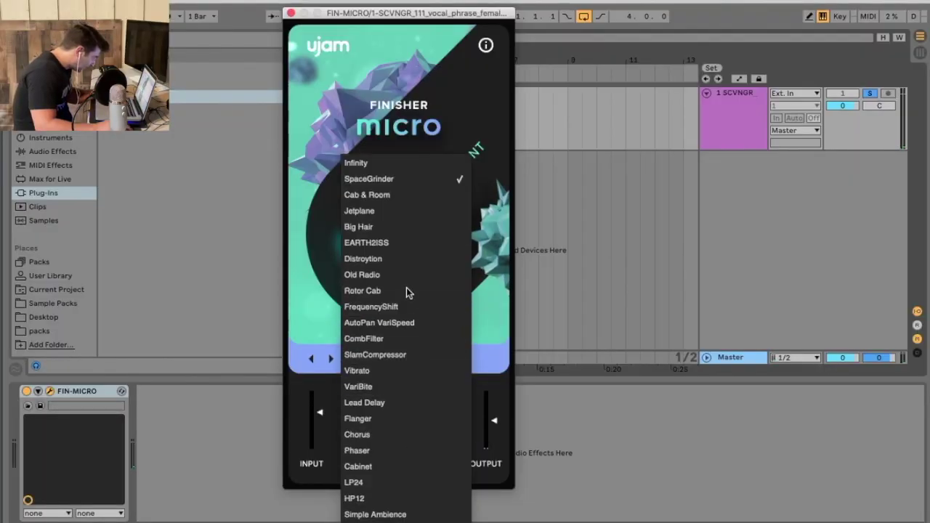
{"action": "left_click", "coordinate": [405, 227]}
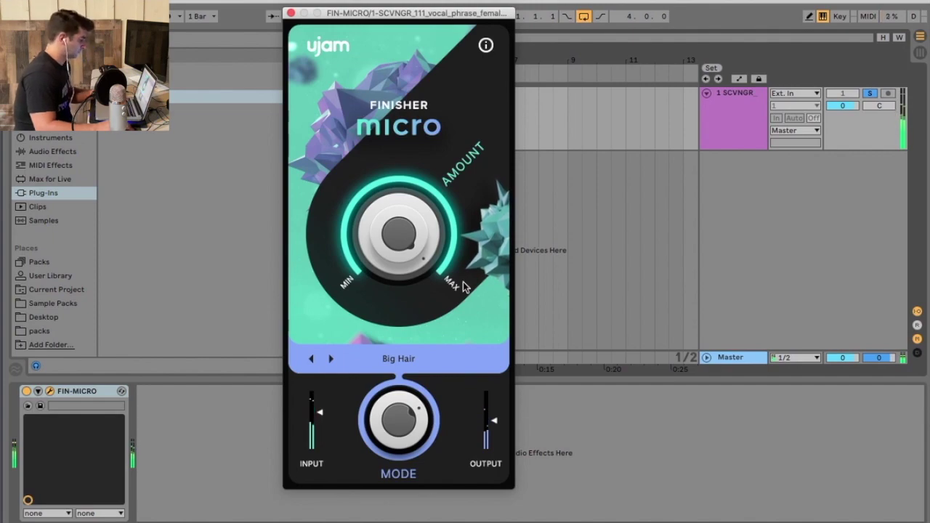
Check the next modes in the user guide and audition the vocal in EARTH2ISS mode with the output lowered
{"action": "key", "text": "super+Tab"}
{"action": "scroll", "coordinate": [440, 311], "scroll_direction": "down", "scroll_amount": 3}
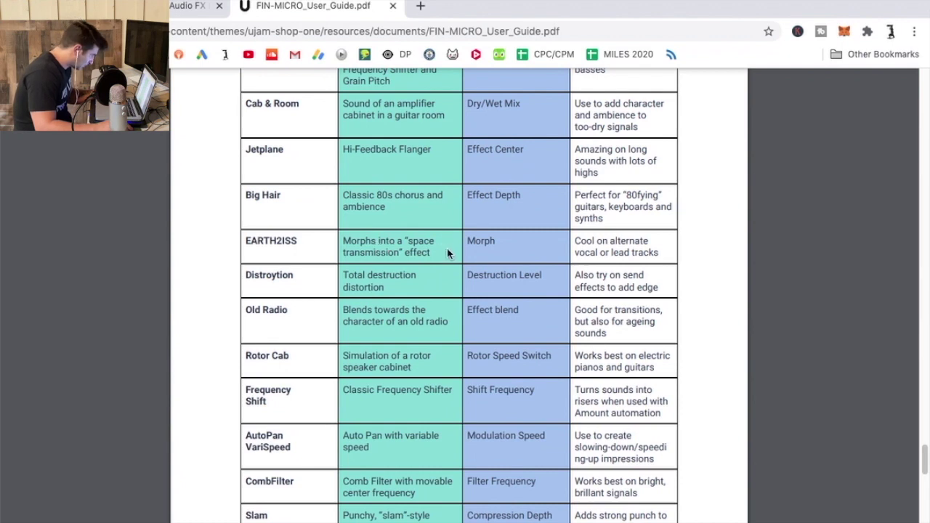
{"action": "key", "text": "super+Tab"}
{"action": "left_click", "coordinate": [418, 359]}
{"action": "left_click", "coordinate": [417, 378]}
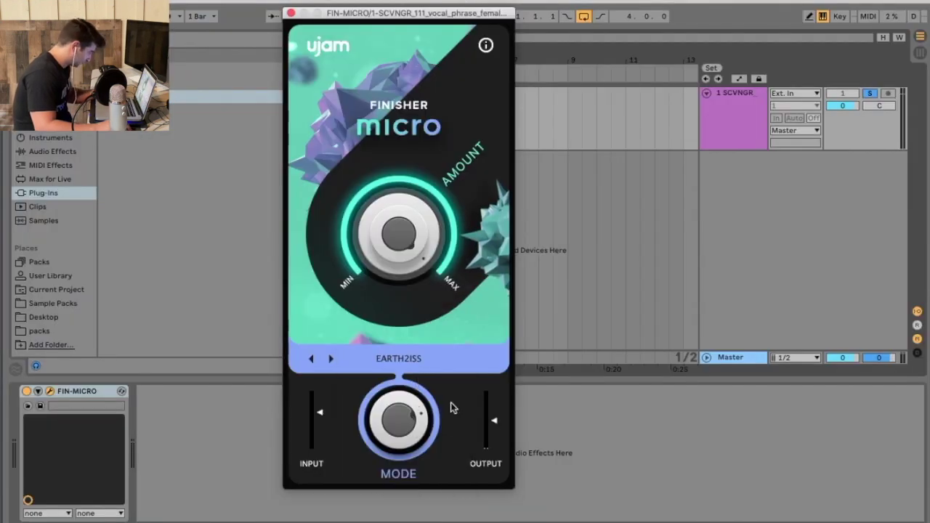
{"action": "key", "text": "space"}
{"action": "left_click_drag", "start_coordinate": [494, 425], "coordinate": [494, 433]}
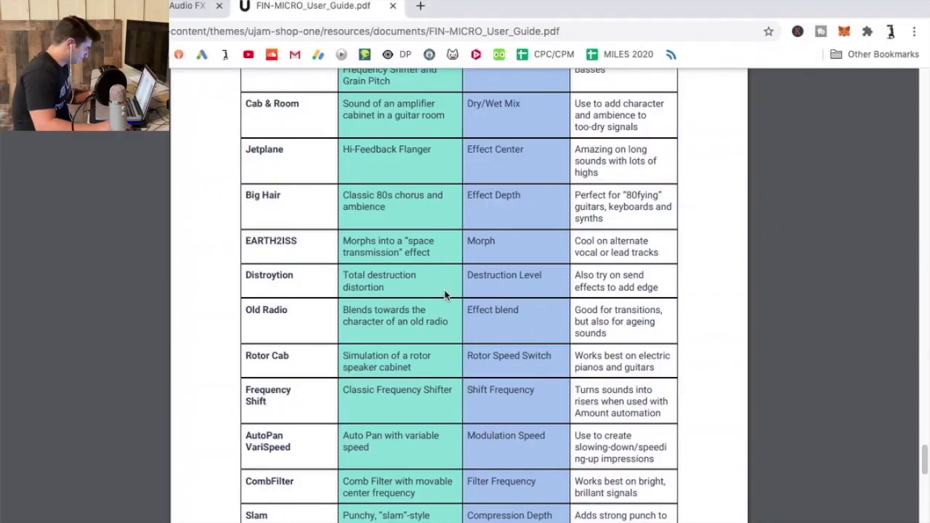
Look up Distroytion in the user guide and audition the looped vocal in that mode
{"action": "scroll", "coordinate": [446, 294], "scroll_direction": "down", "scroll_amount": 1}
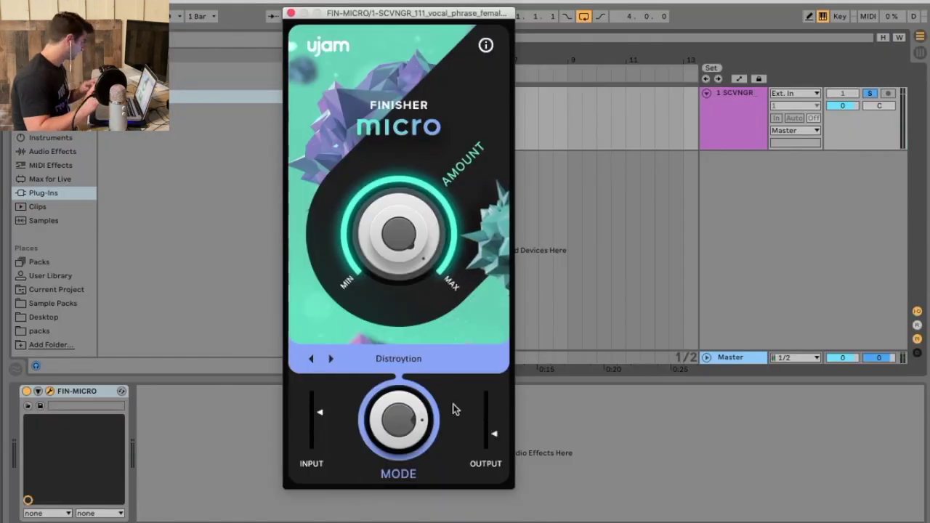
{"action": "key", "text": "space"}
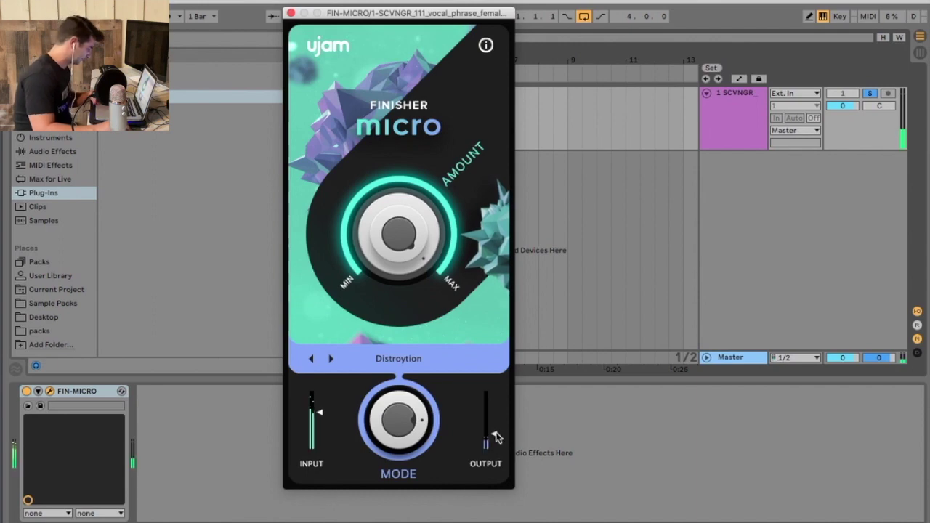
Look up Old Radio in the user guide, switch to that mode and audition it with the output raised
{"action": "key", "text": "super+Tab"}
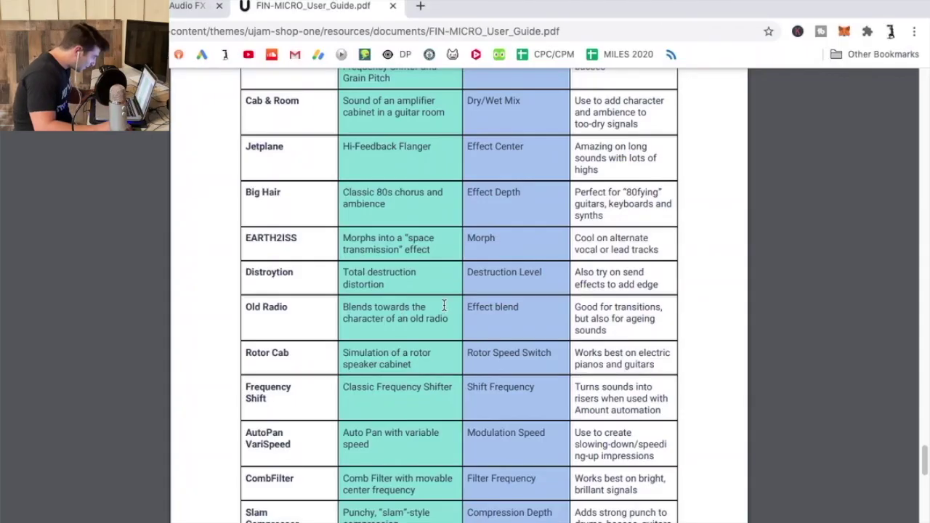
{"action": "scroll", "coordinate": [443, 305], "scroll_direction": "down", "scroll_amount": 1}
{"action": "key", "text": "super+Tab"}
{"action": "left_click", "coordinate": [407, 360]}
{"action": "left_click", "coordinate": [411, 374]}
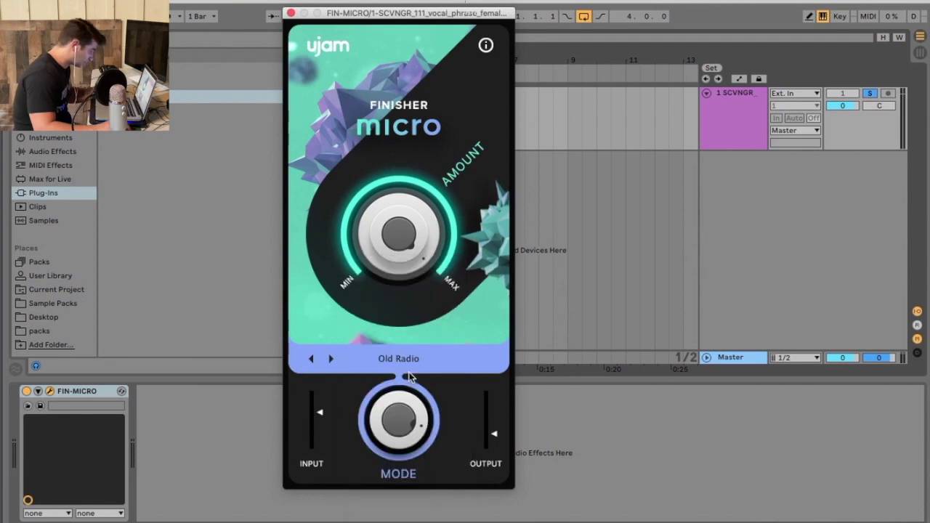
{"action": "key", "text": "space"}
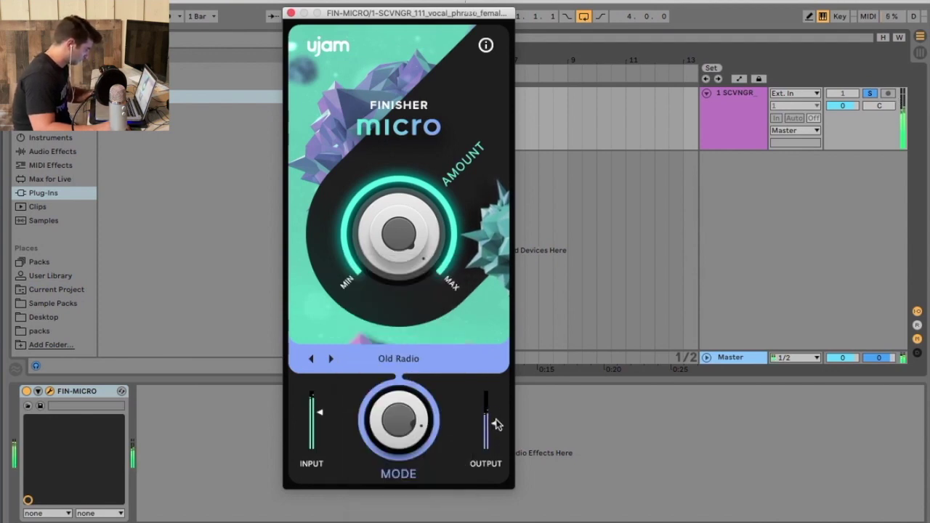
Review the further modes in the user guide and set Finisher Micro to FrequencyShift for audition on the vocal
{"action": "key", "text": "super+Tab"}
{"action": "scroll", "coordinate": [456, 310], "scroll_direction": "down", "scroll_amount": 2}
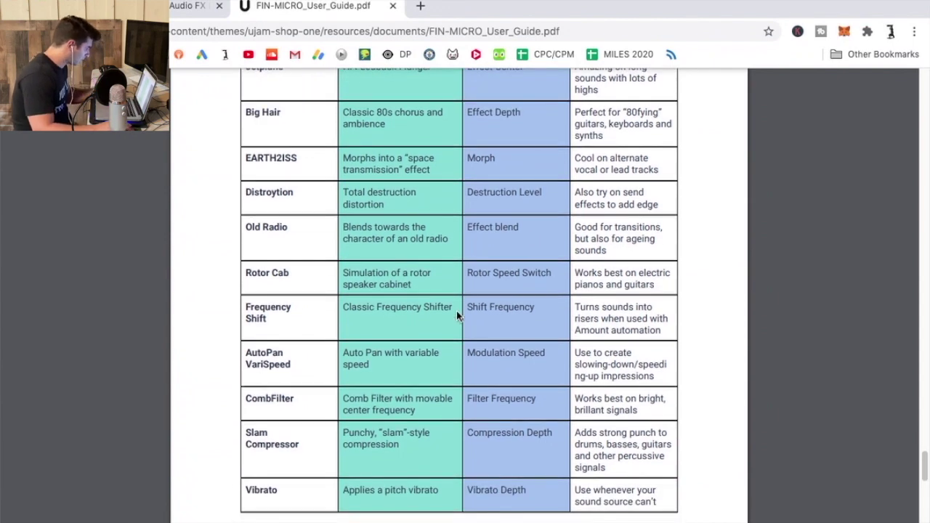
{"action": "key", "text": "super+Tab"}
{"action": "left_click", "coordinate": [421, 359]}
{"action": "scroll", "coordinate": [413, 315], "scroll_direction": "down", "scroll_amount": 1}
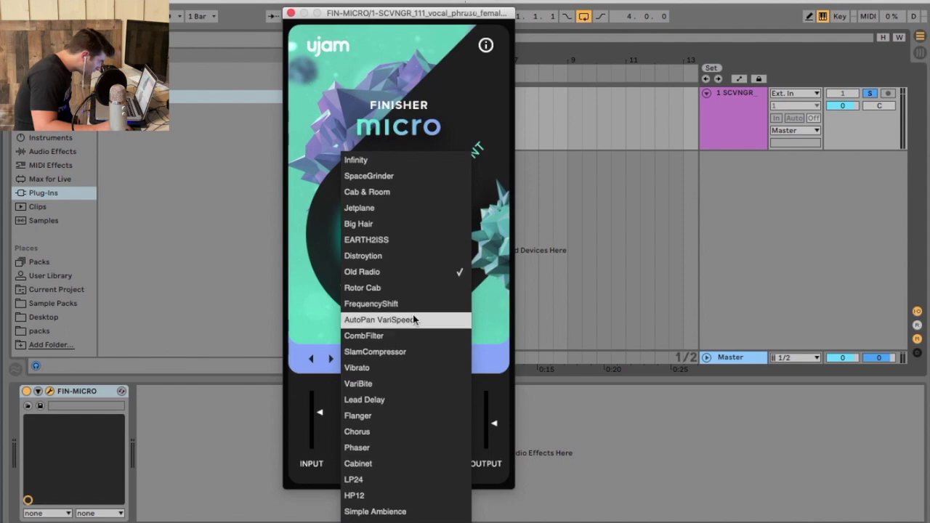
{"action": "left_click", "coordinate": [413, 303]}
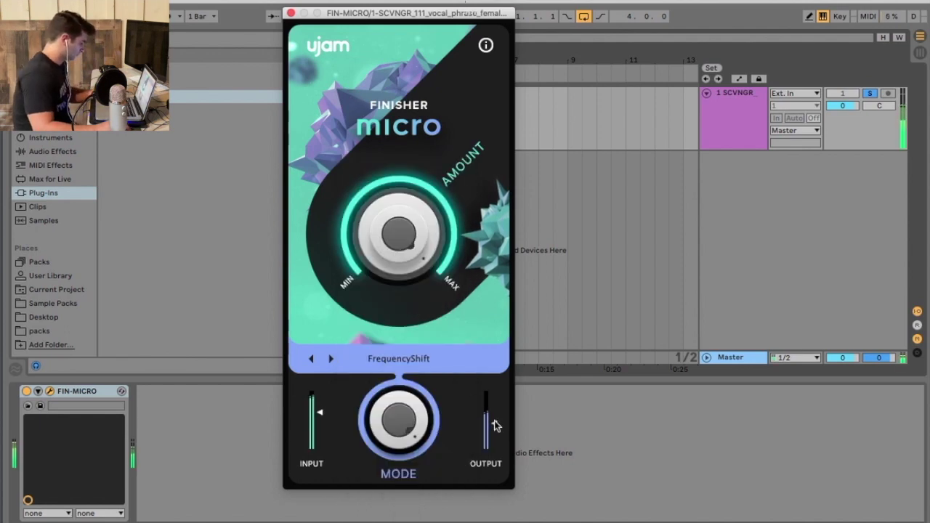
Lower the Amount in FrequencyShift, then switch to CombFilter and audition the vocal with the Amount reduced to just below half
{"action": "left_click_drag", "start_coordinate": [399, 234], "coordinate": [398, 307]}
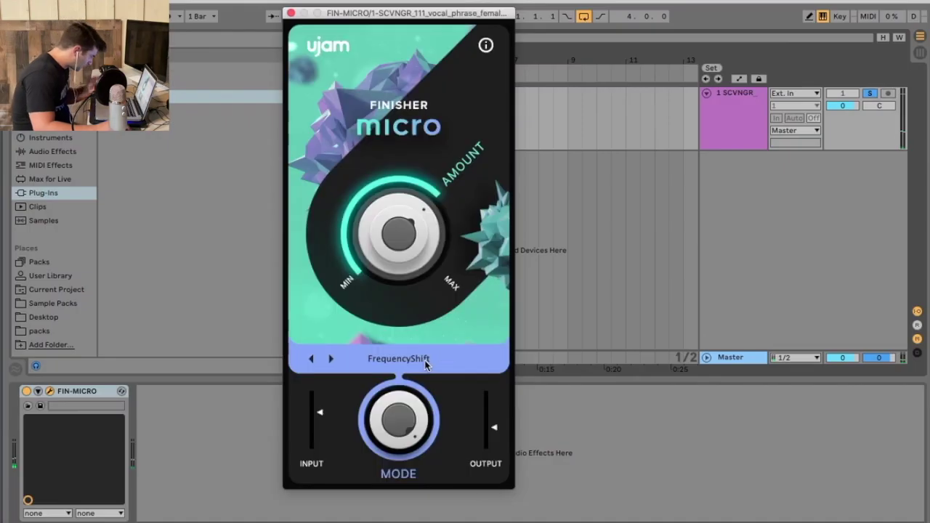
{"action": "left_click", "coordinate": [426, 365]}
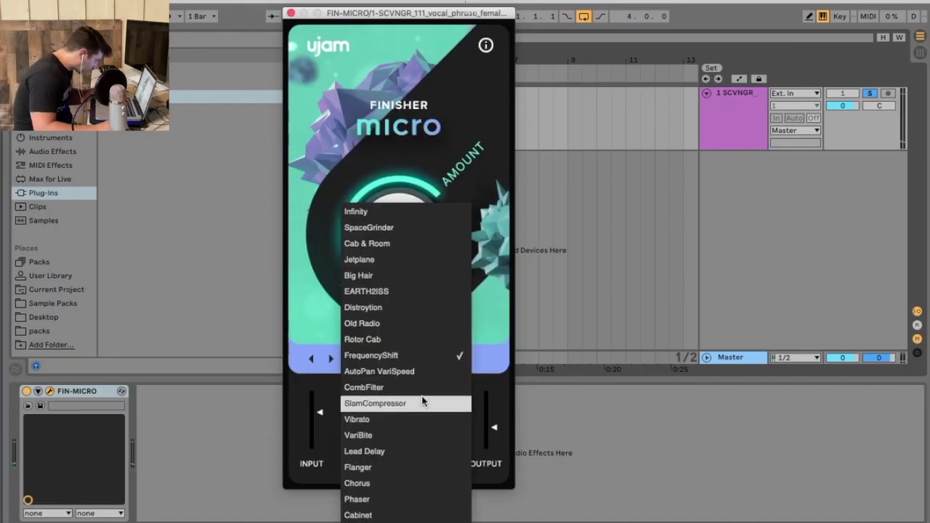
{"action": "left_click", "coordinate": [410, 333]}
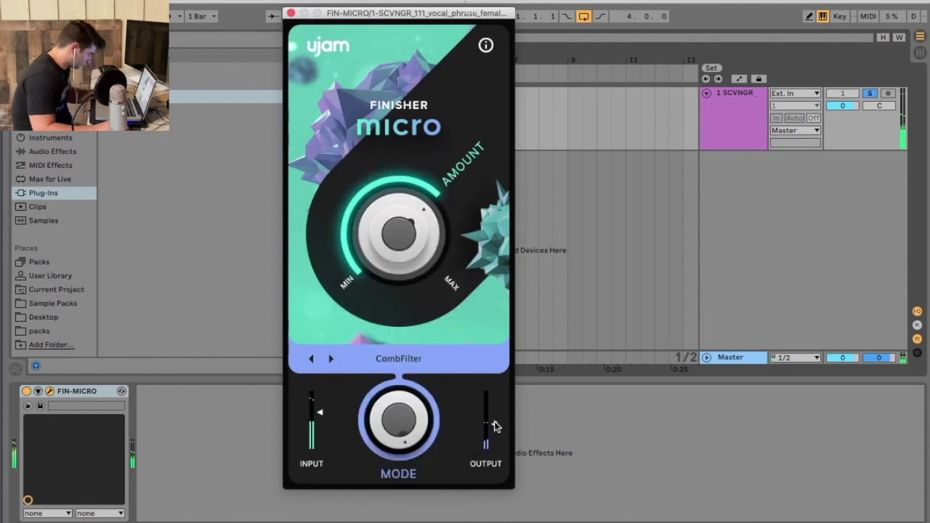
{"action": "left_click_drag", "start_coordinate": [407, 222], "coordinate": [411, 270]}
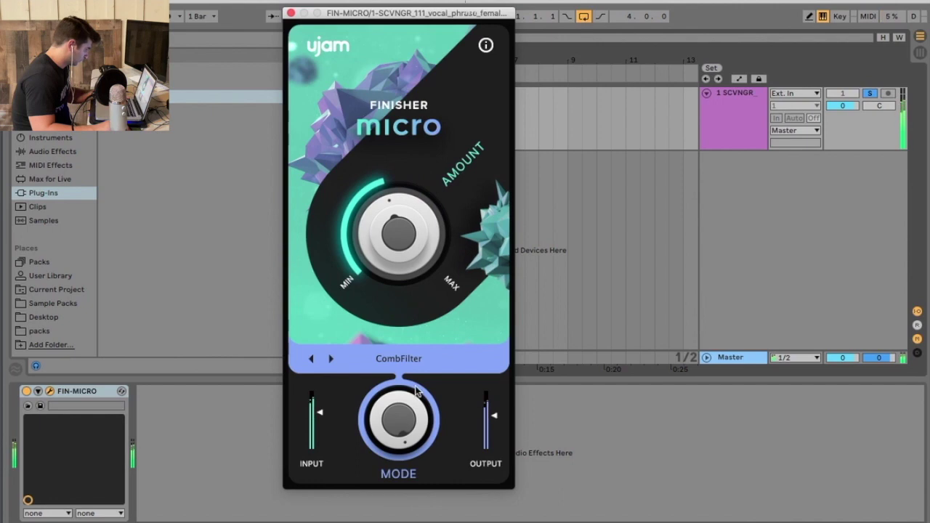
Switch Finisher Micro to SlamCompressor and audition the looped vocal with the Amount raised to maximum
{"action": "left_click", "coordinate": [404, 368]}
{"action": "left_click", "coordinate": [404, 375]}
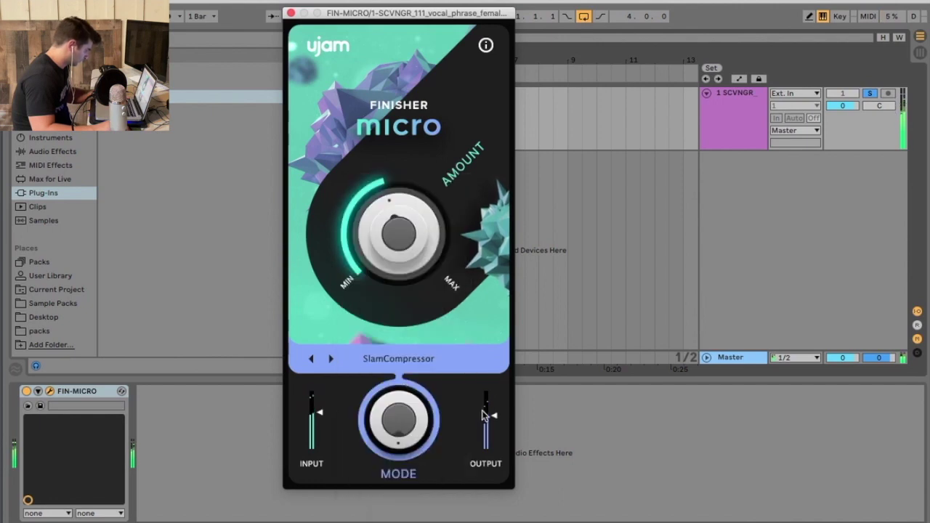
{"action": "left_click_drag", "start_coordinate": [398, 243], "coordinate": [388, 104]}
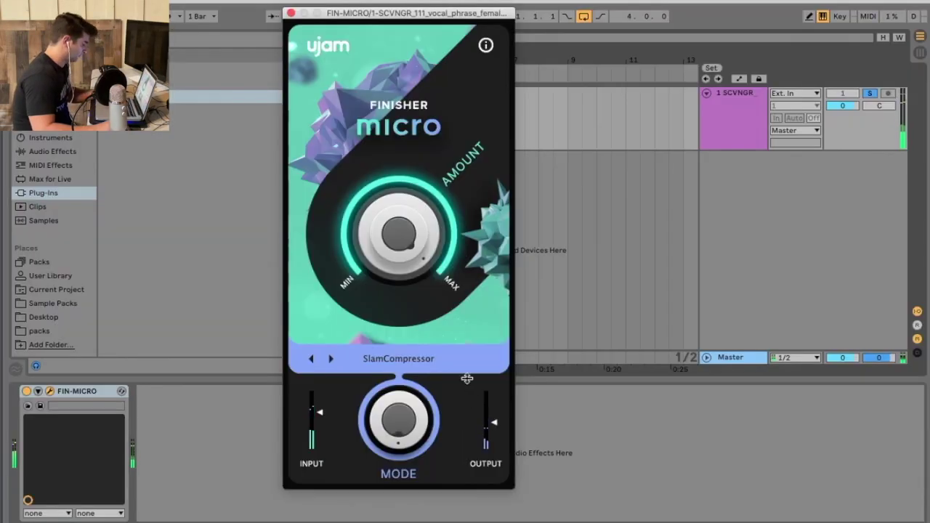
Move on from SlamCompressor in the mode list and review the user guide's entries from Vibrato through the remaining modes
{"action": "left_click", "coordinate": [428, 358]}
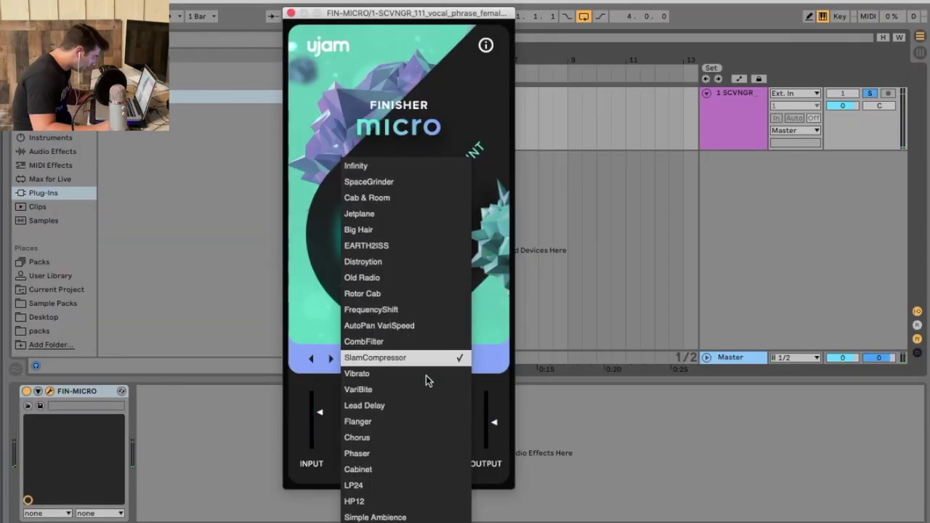
{"action": "left_click", "coordinate": [419, 368]}
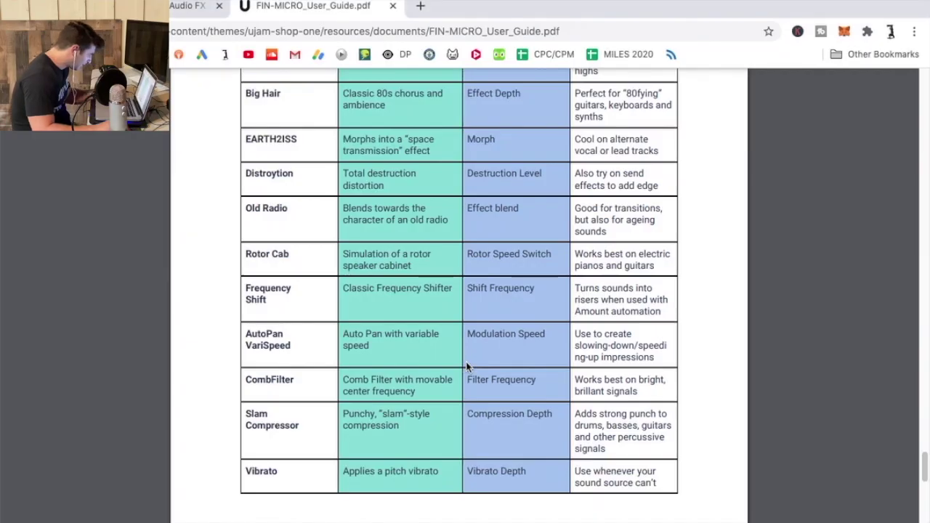
{"action": "scroll", "coordinate": [445, 396], "scroll_direction": "down", "scroll_amount": 5}
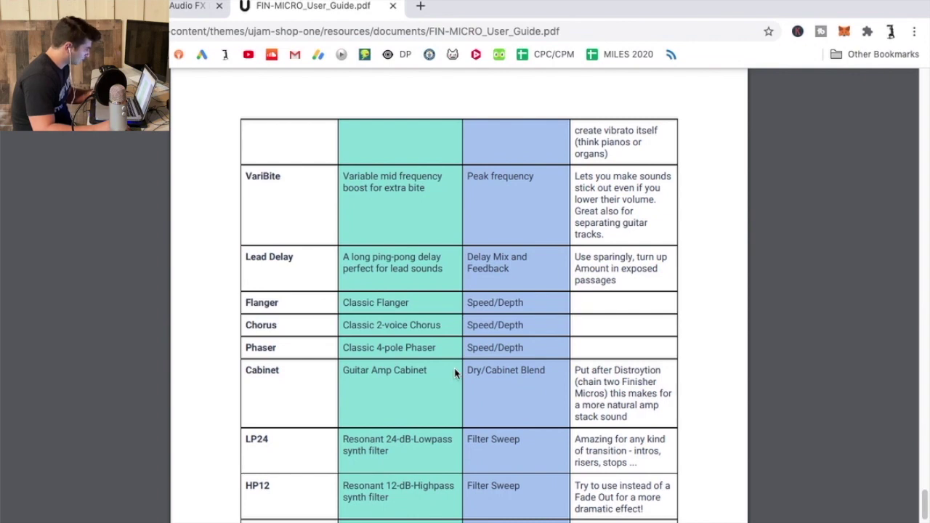
{"action": "scroll", "coordinate": [455, 372], "scroll_direction": "down", "scroll_amount": 3}
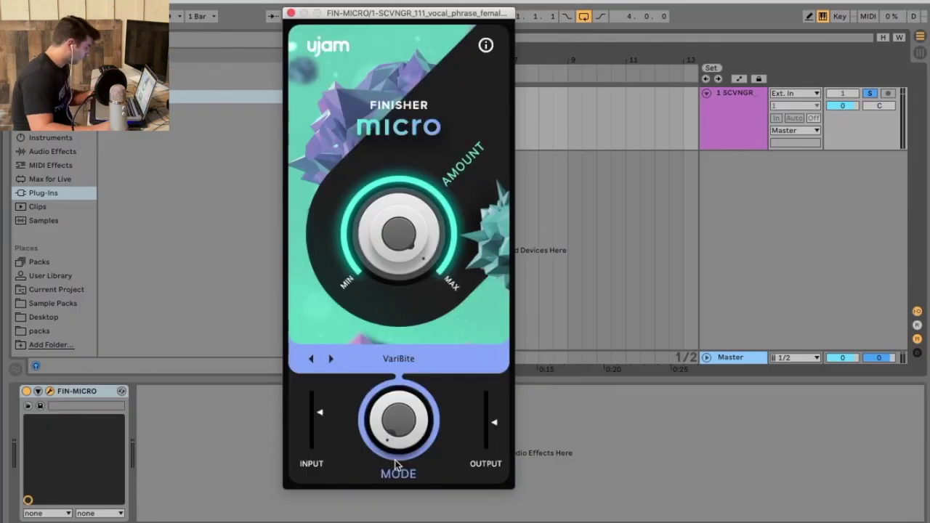
Audition the looped vocal in Simple Ambience and Hangar Reverb modes with the Amount at maximum
{"action": "left_click", "coordinate": [399, 366]}
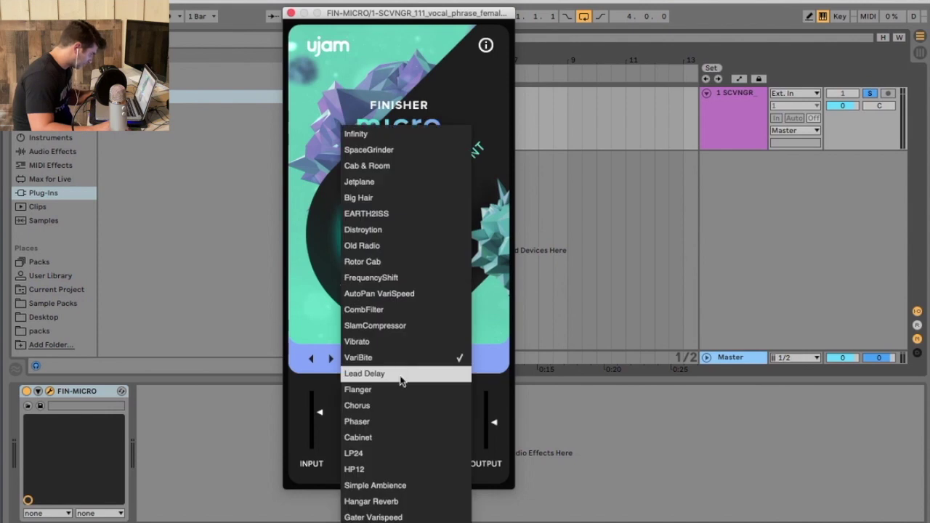
{"action": "left_click", "coordinate": [417, 490]}
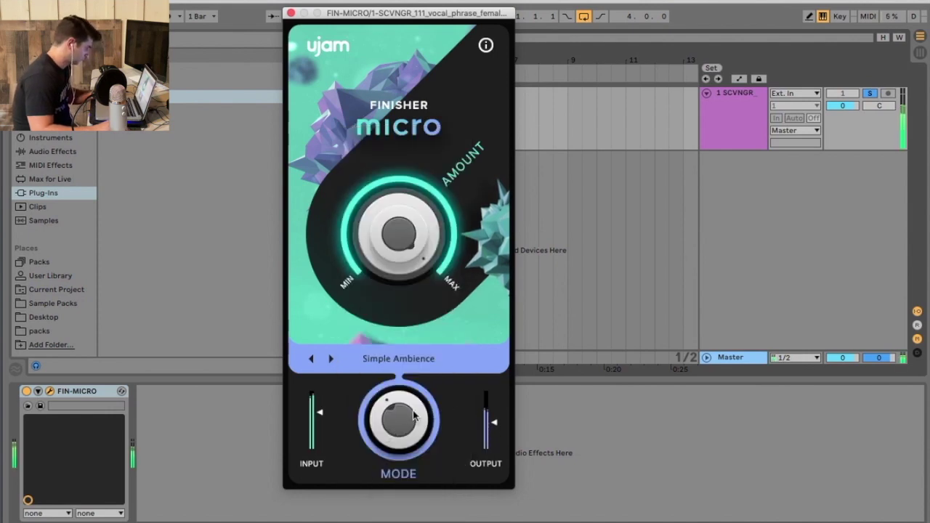
{"action": "left_click", "coordinate": [380, 359]}
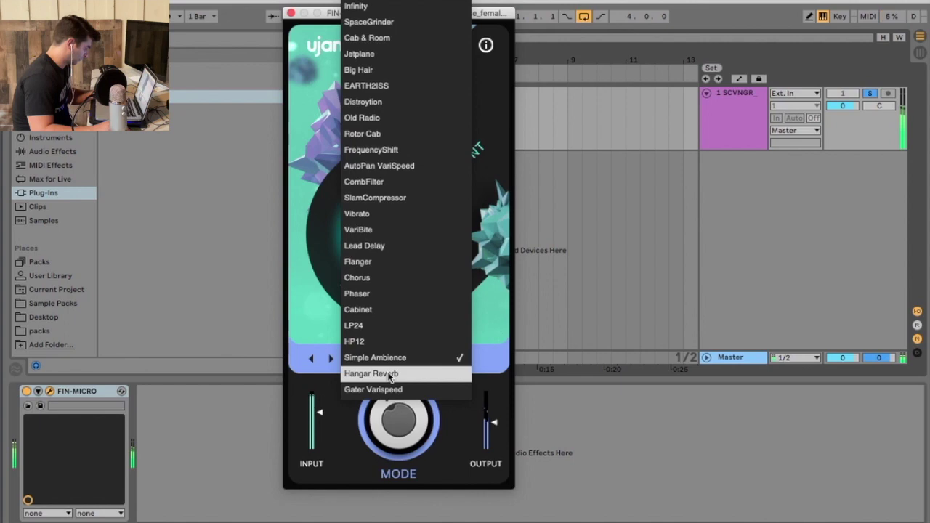
{"action": "left_click", "coordinate": [378, 374]}
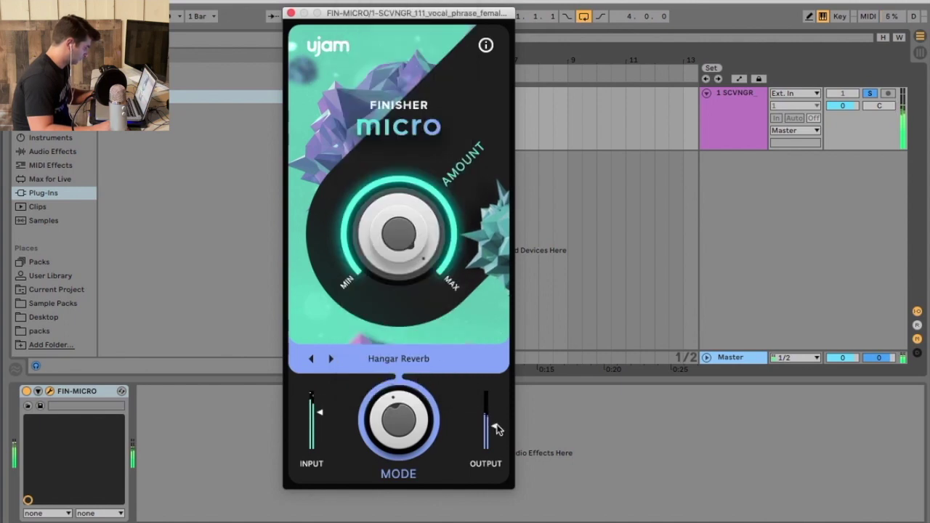
Switch Finisher Micro to Gater Varispeed and audition the vocal with the Amount lowered to about two thirds
{"action": "left_click", "coordinate": [398, 357]}
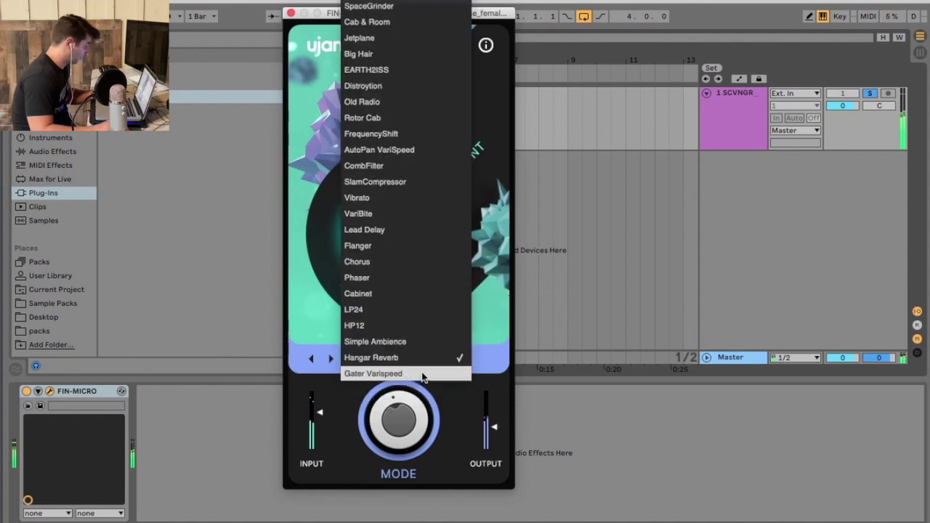
{"action": "left_click", "coordinate": [427, 375]}
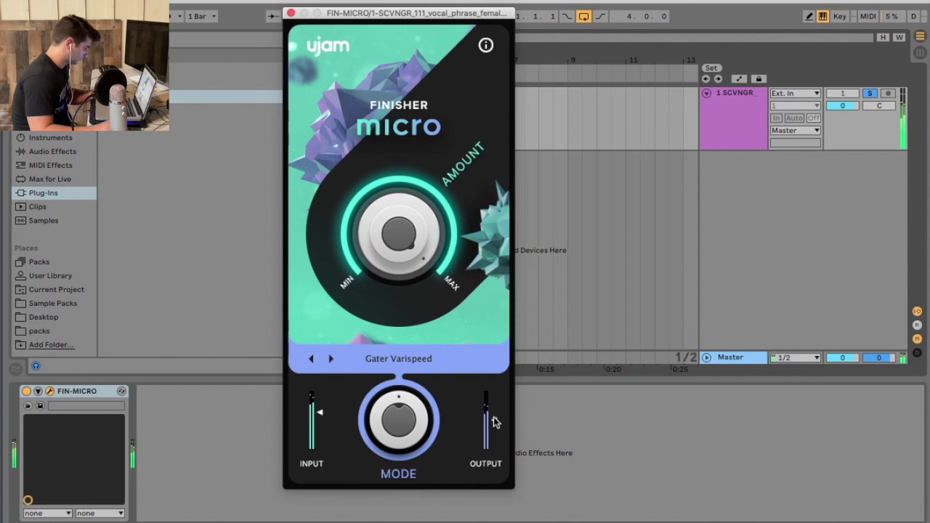
{"action": "left_click_drag", "start_coordinate": [386, 262], "coordinate": [376, 305]}
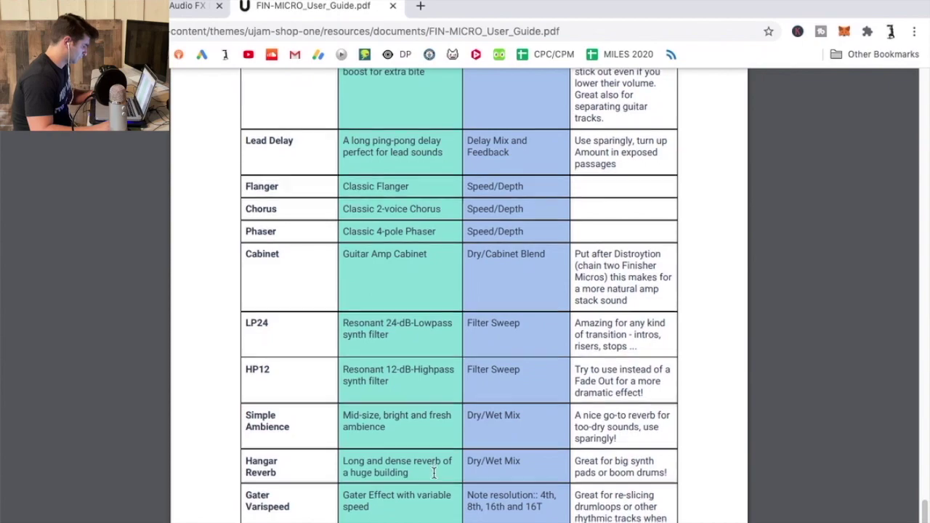
Check the Gater Varispeed entry in the user guide, then replay the vocal in that mode with a slightly lower Amount
{"action": "scroll", "coordinate": [434, 472], "scroll_direction": "down", "scroll_amount": 1}
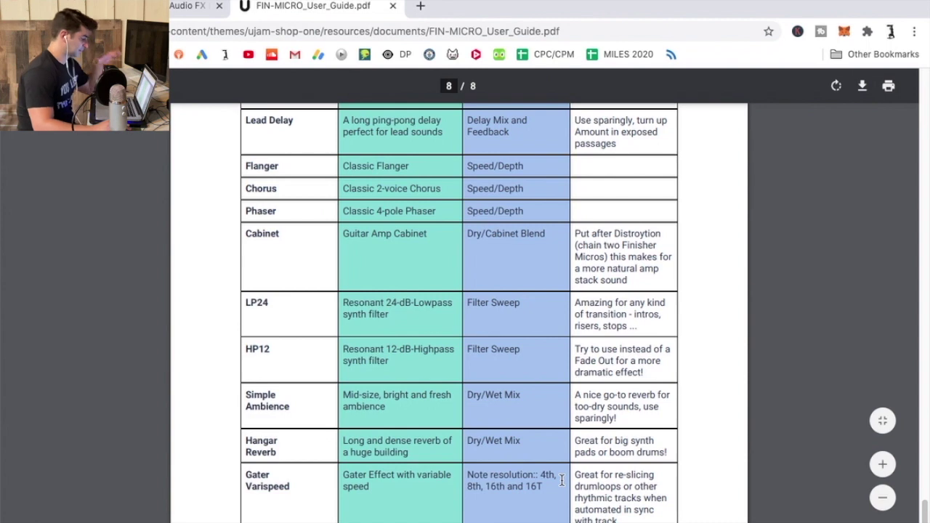
{"action": "key", "text": "super+Tab"}
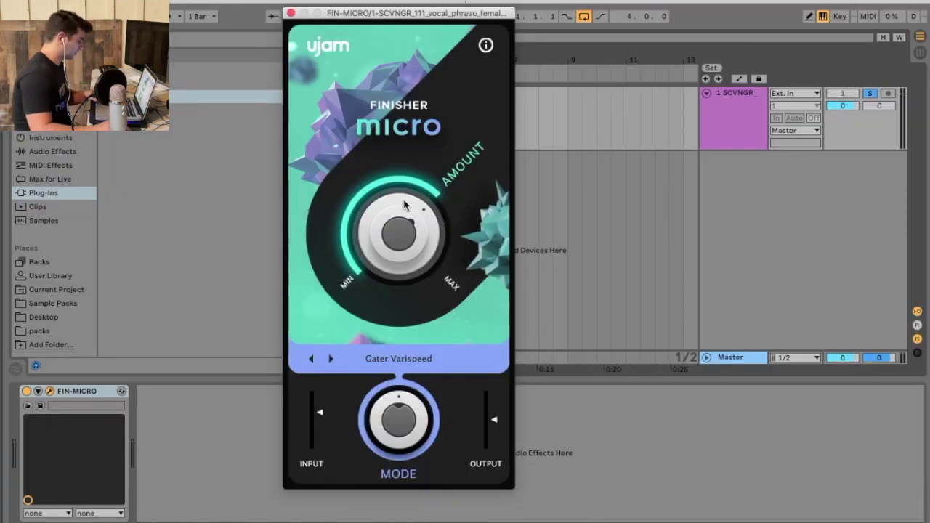
{"action": "key", "text": "space"}
{"action": "mouse_move", "coordinate": [403, 234]}
{"action": "left_mouse_down"}
{"action": "mouse_move", "coordinate": [405, 223]}
{"action": "mouse_move", "coordinate": [406, 251]}
{"action": "left_mouse_up"}
{"action": "key", "text": "space"}
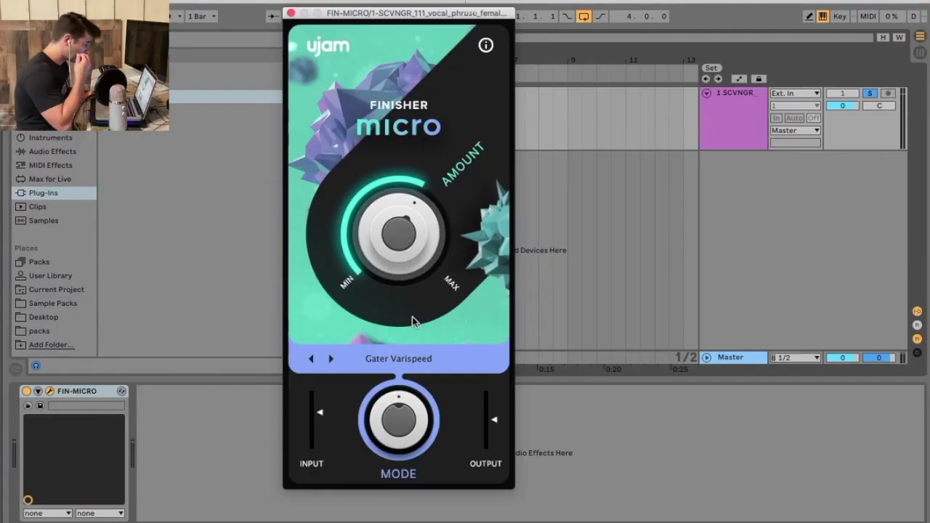
Switch Finisher Micro back to Infinity mode and reduce the Amount to about half
{"action": "left_click", "coordinate": [417, 364]}
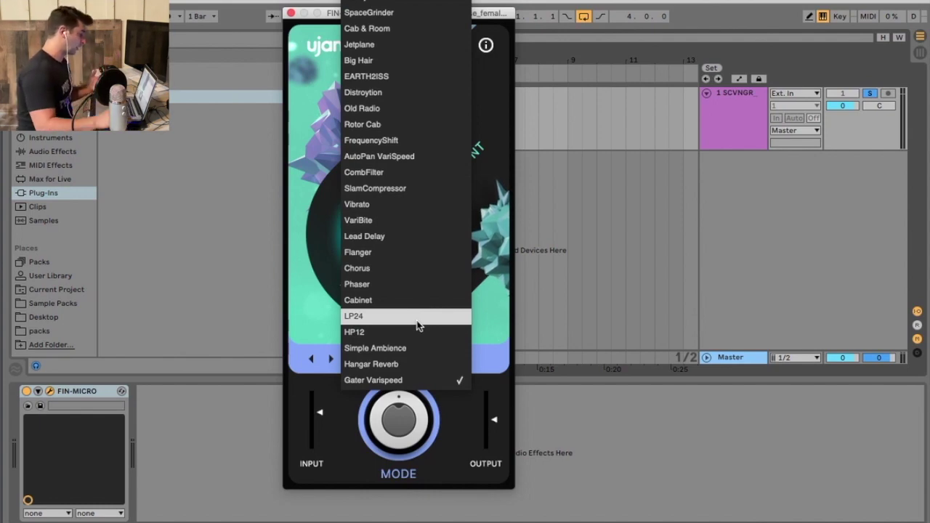
{"action": "left_click", "coordinate": [420, 2]}
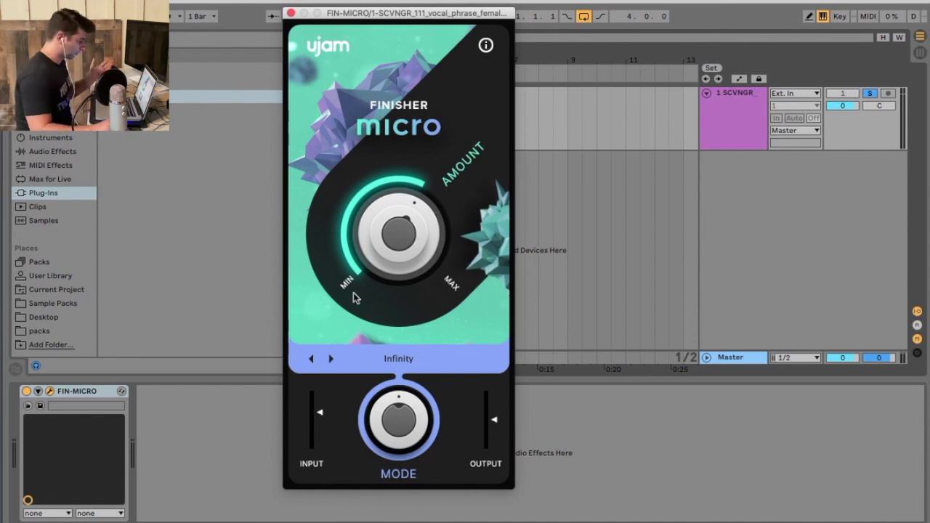
{"action": "left_click_drag", "start_coordinate": [402, 243], "coordinate": [398, 264]}
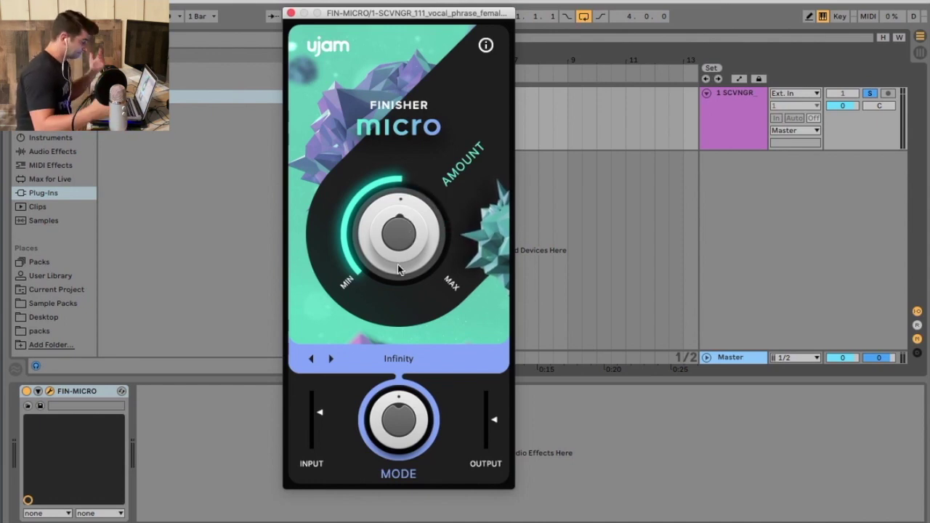